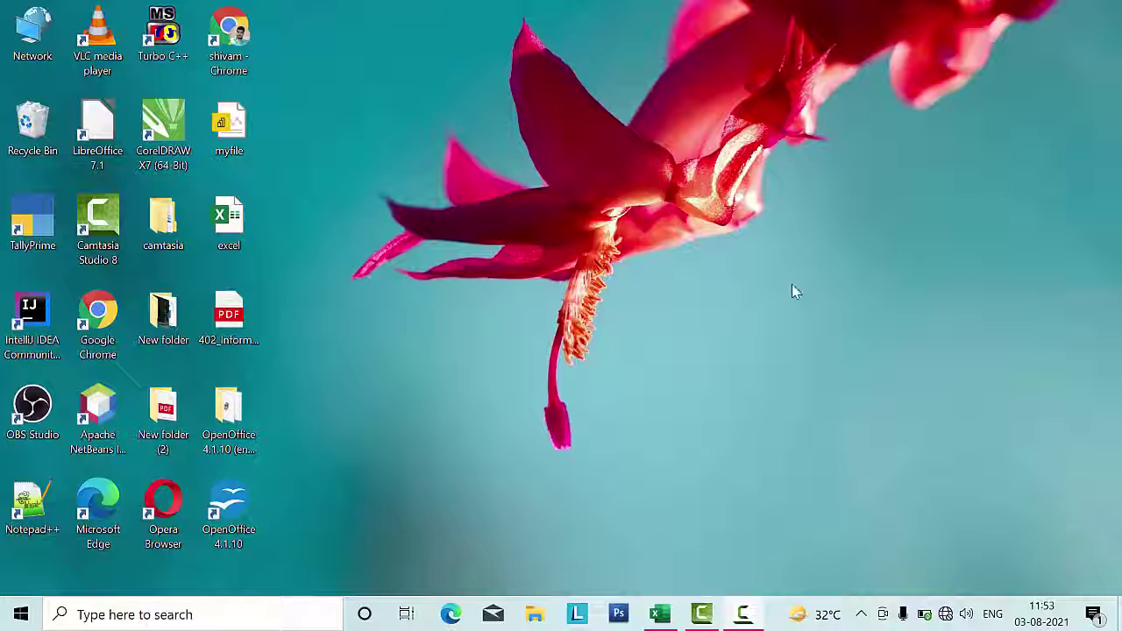
Refresh the desktop twice from its right-click menu
right_click(415, 71)
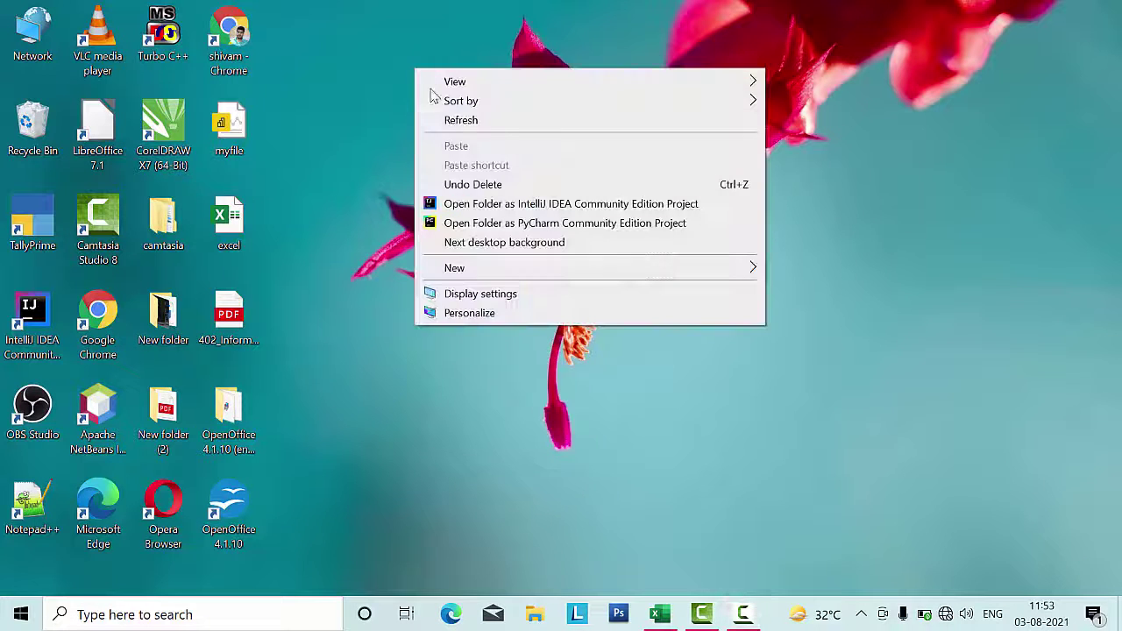
left_click(463, 123)
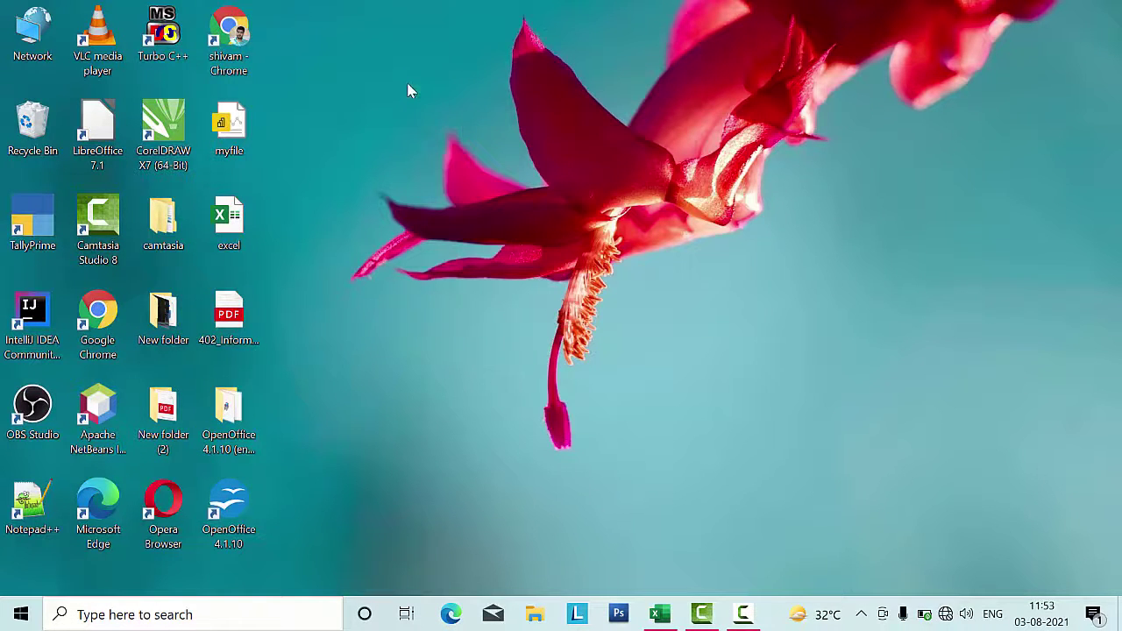
right_click(409, 86)
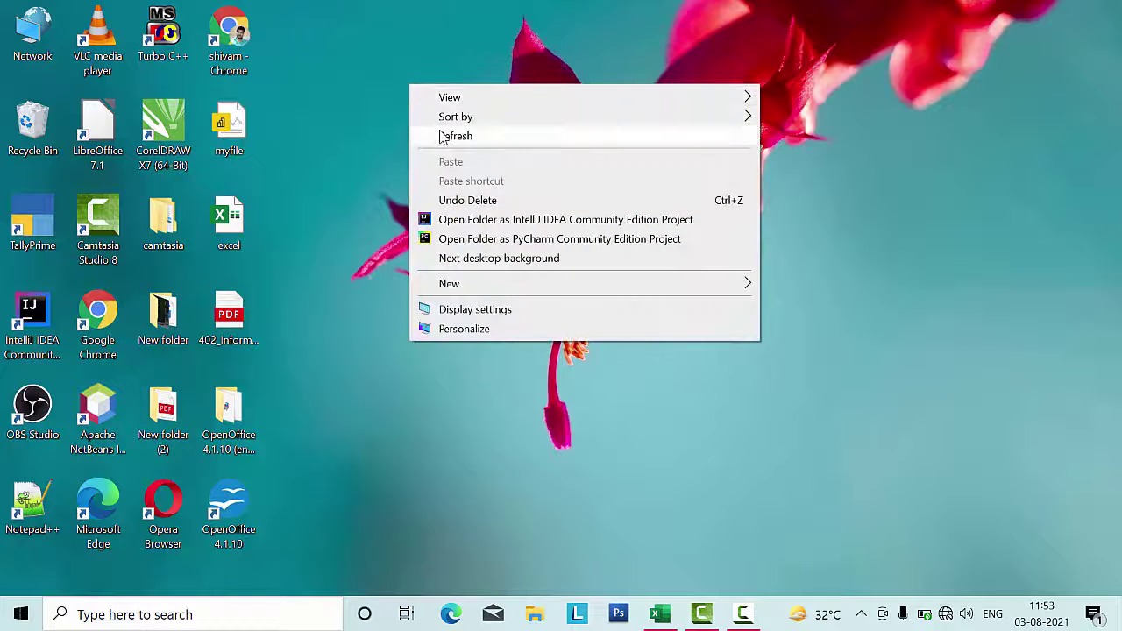
left_click(441, 138)
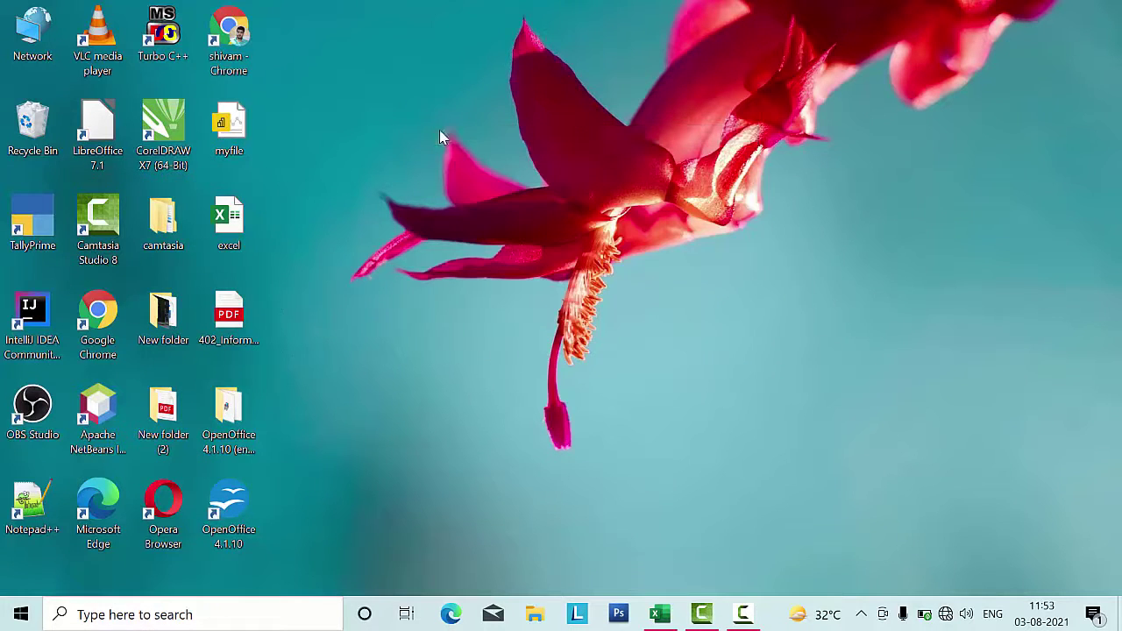
Bring up the Excel marks workbook, check H3's SUM formula, and select I3
left_click(675, 617)
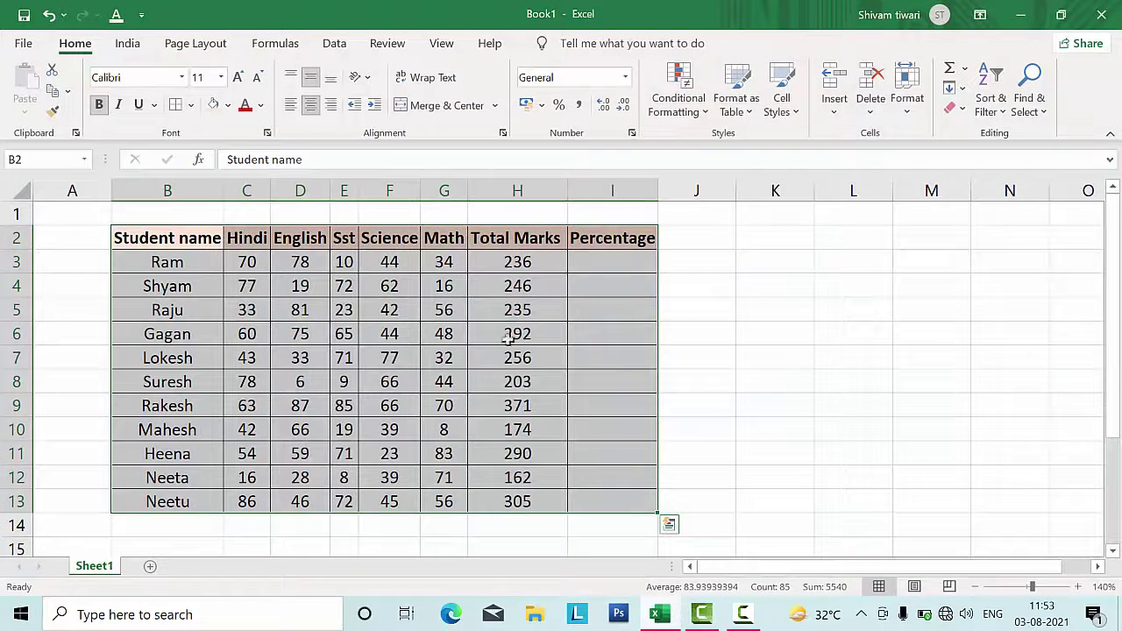
left_click(507, 264)
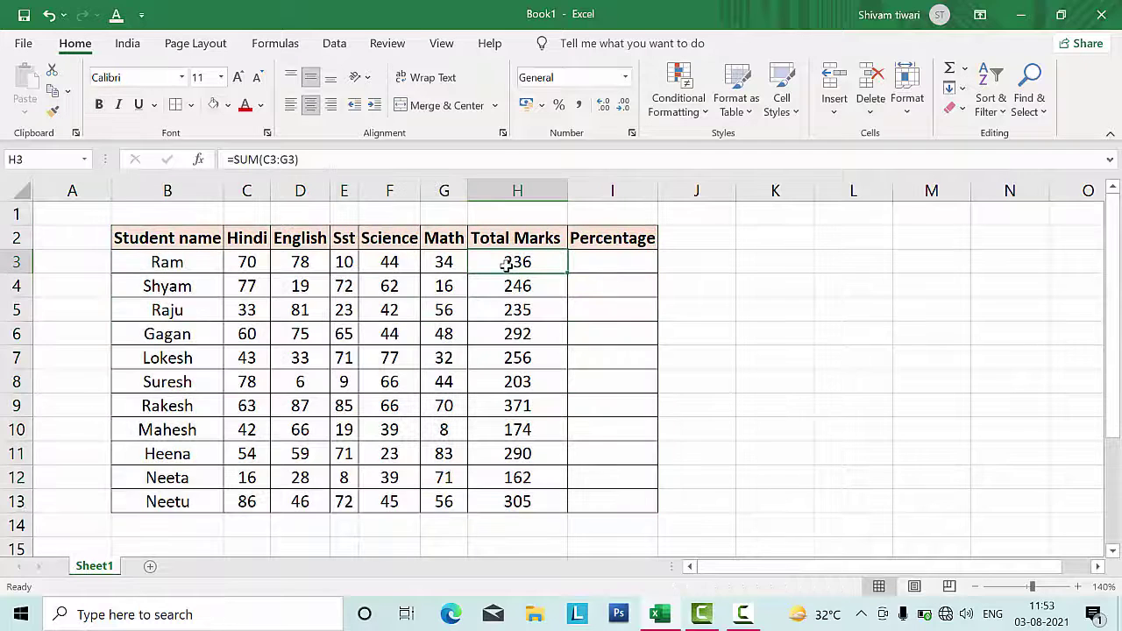
left_click(628, 263)
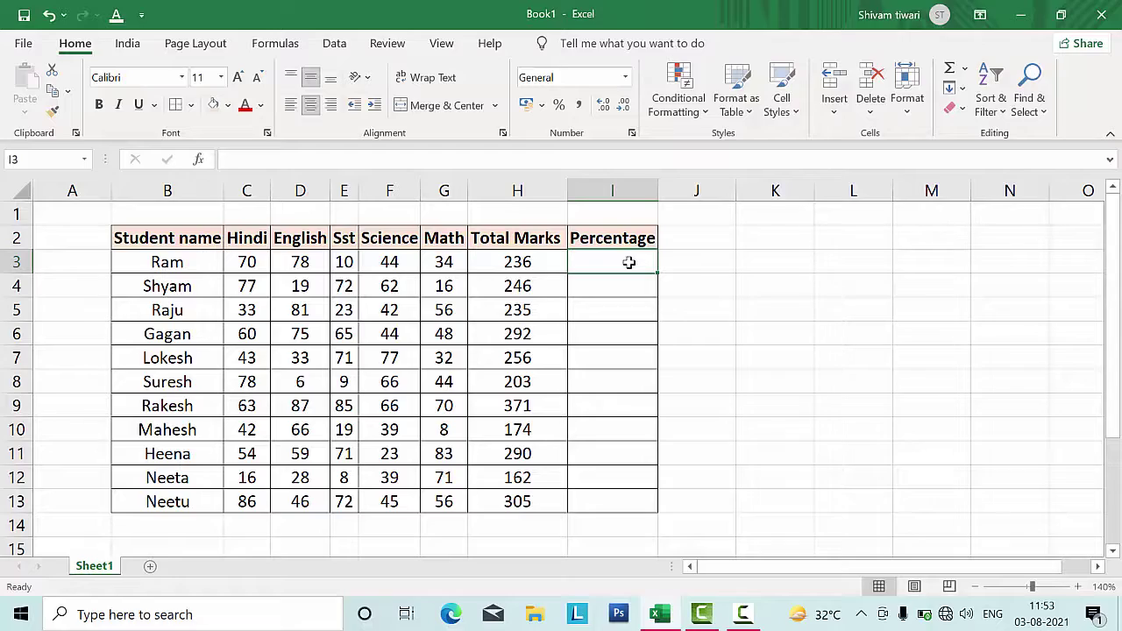
Enter =H3*100/500 in I3 so the first student's percentage shows 47.2
type("=")
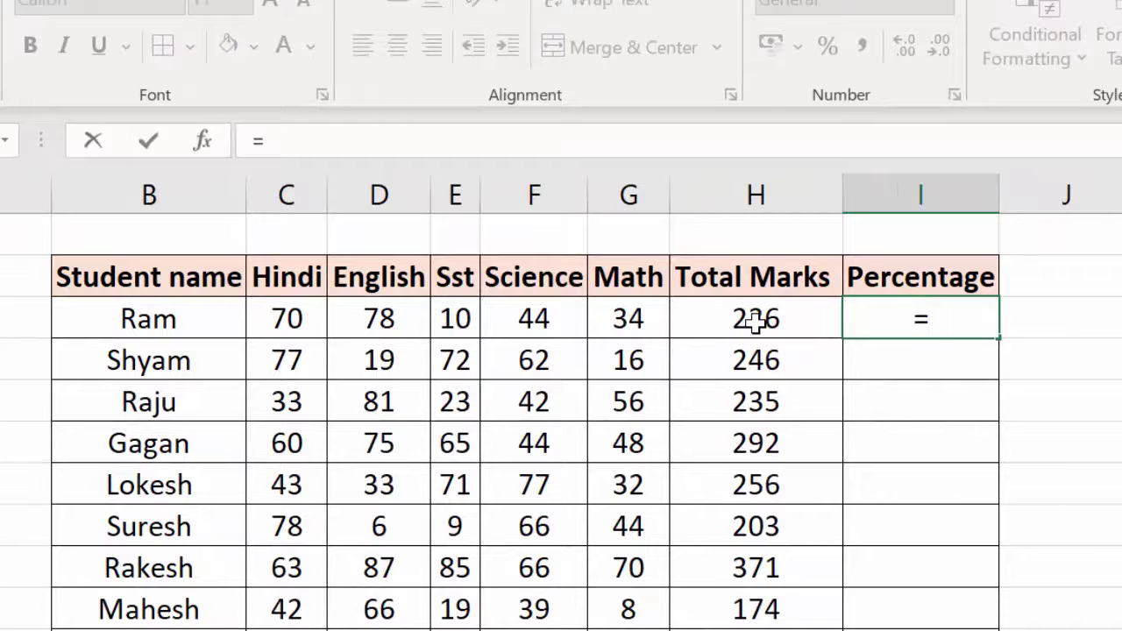
left_click(753, 321)
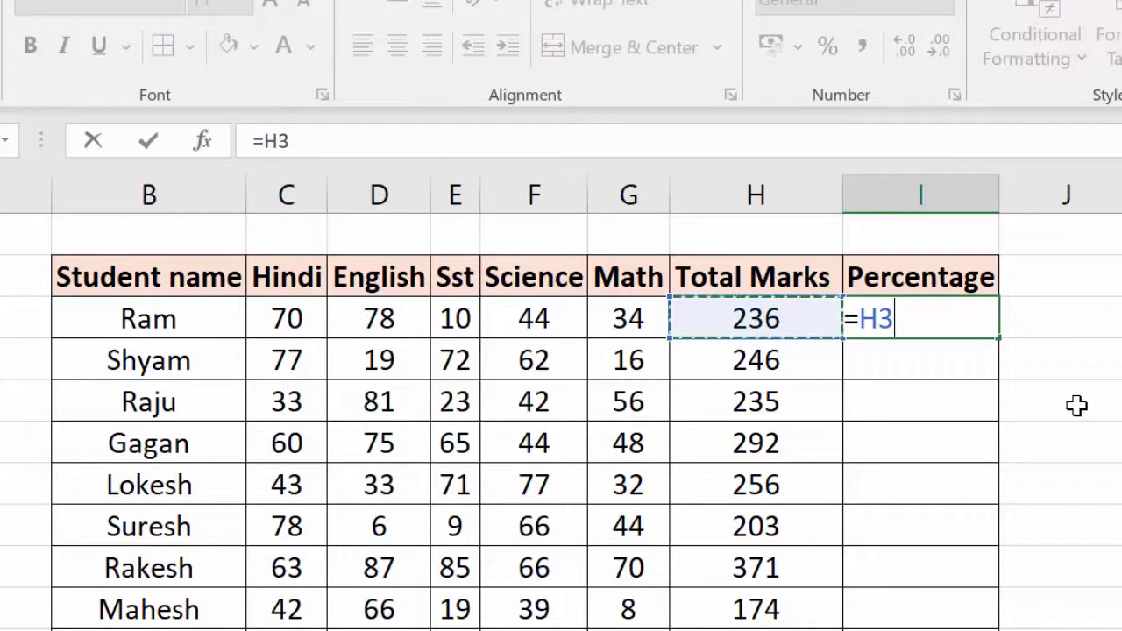
type("*")
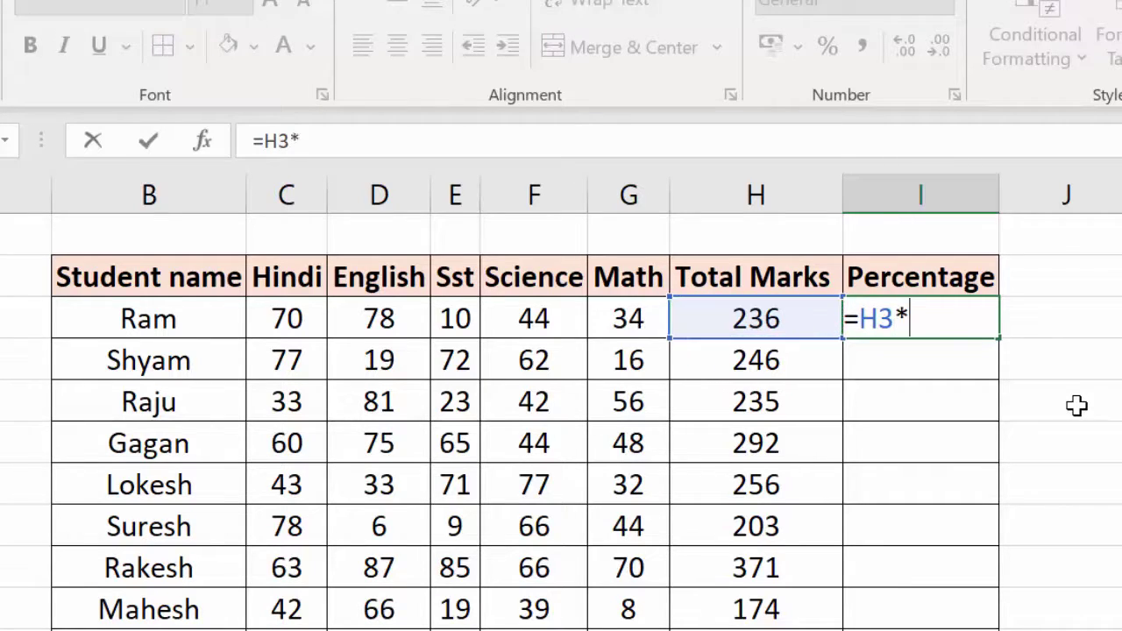
type("100")
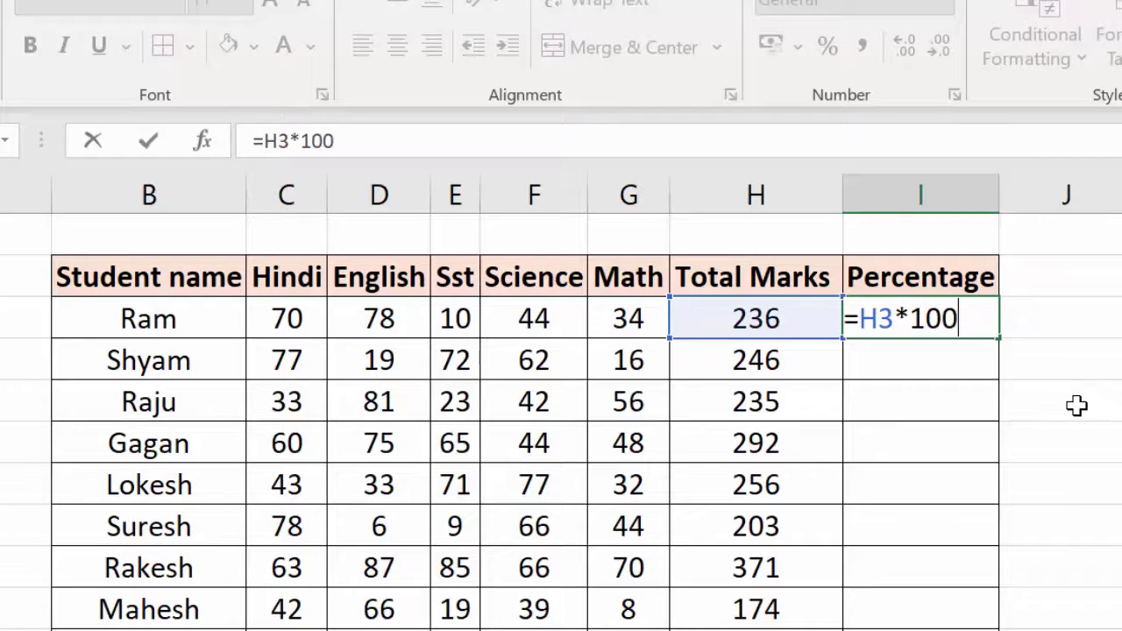
type("/")
type("5")
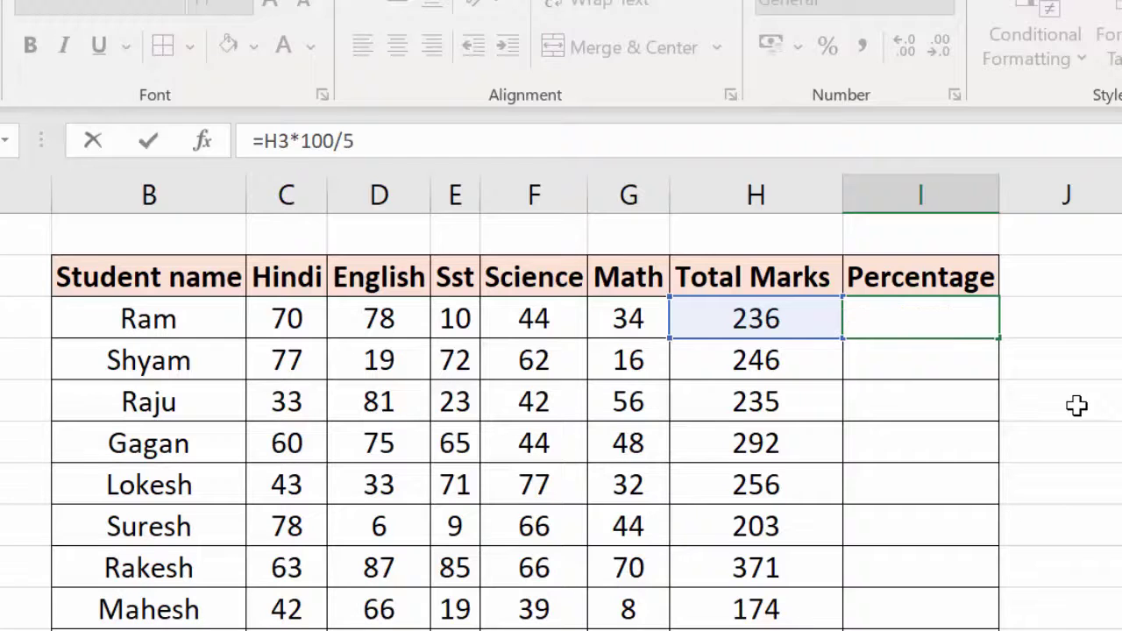
type("00")
key("Return")
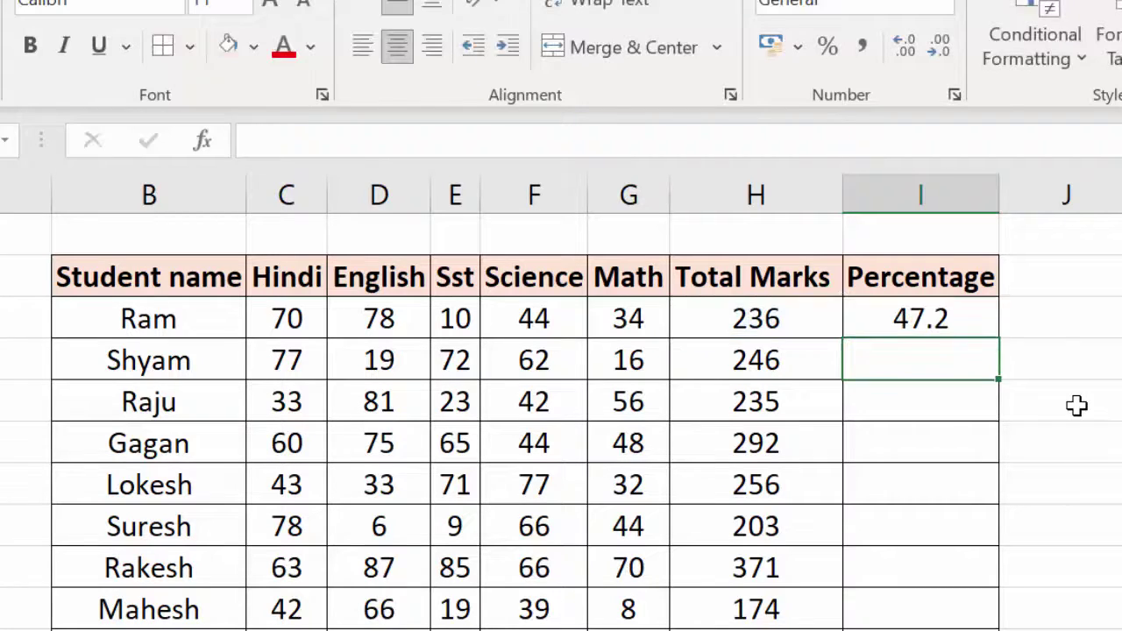
left_click(901, 326)
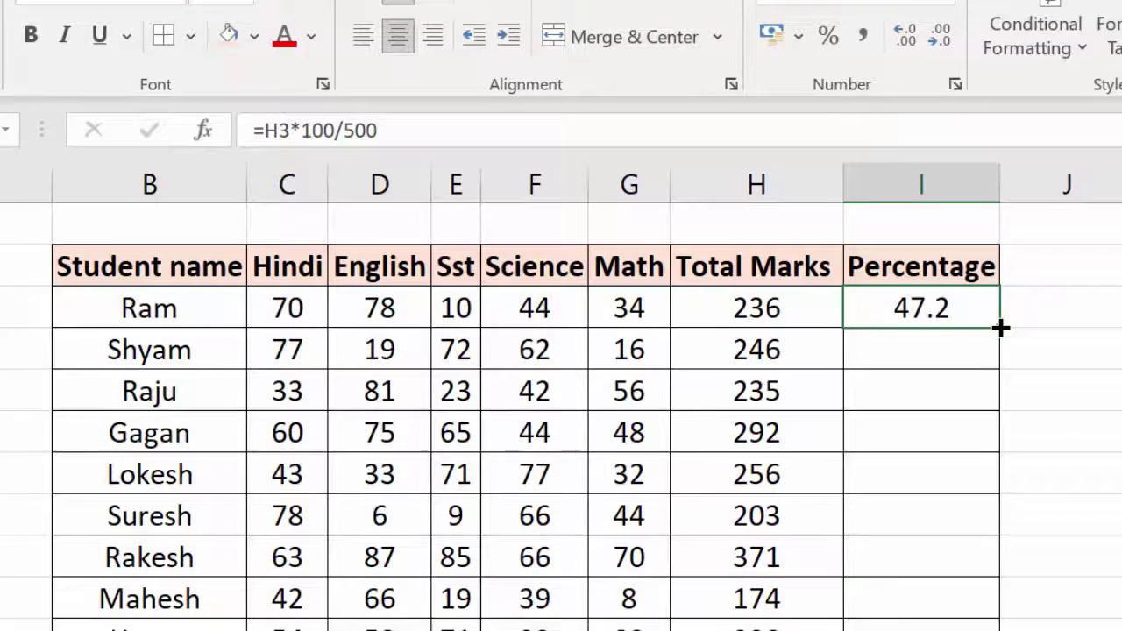
Fill the percentage formula down through row 13 and select the table B2:I13
double_click(999, 335)
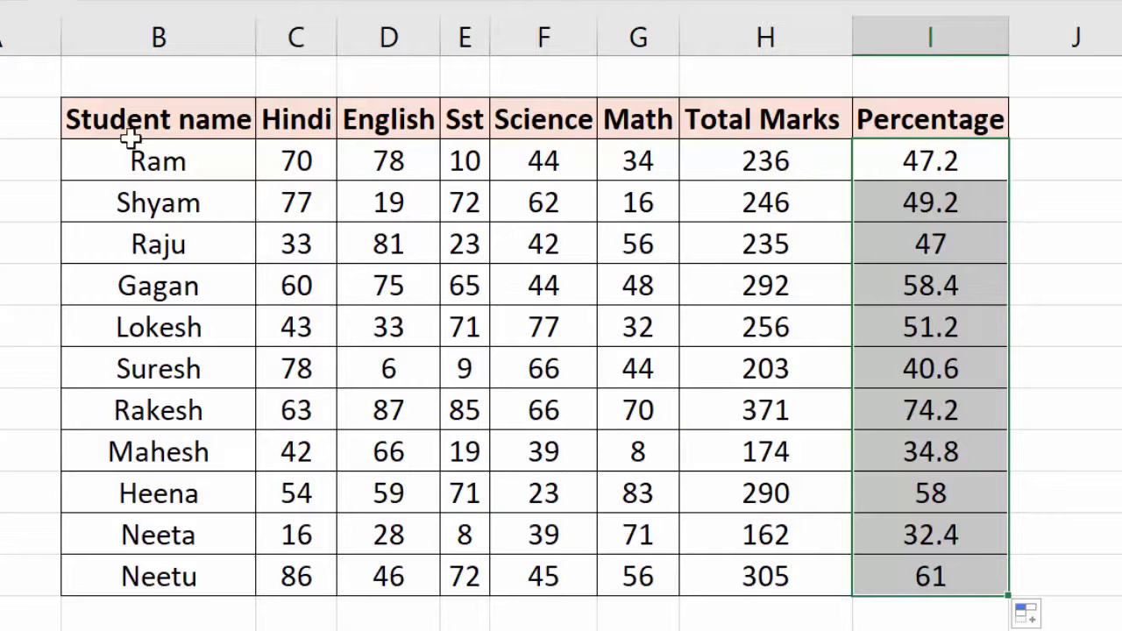
left_click_drag(131, 123, 985, 574)
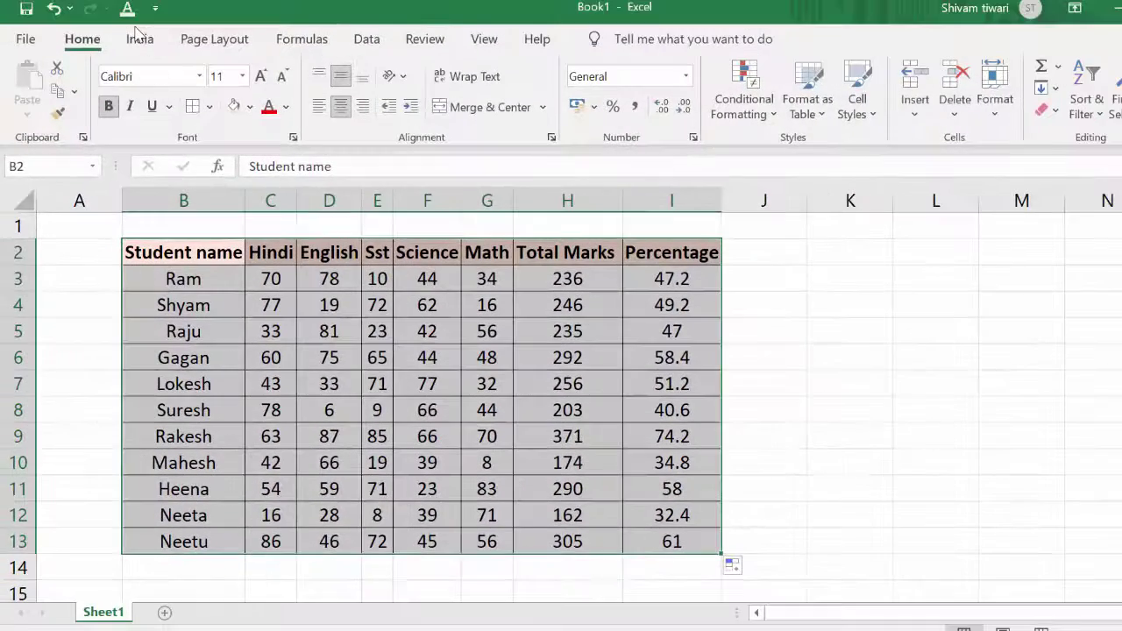
Insert a 3-D pie chart of the students' Hindi marks
left_click(139, 42)
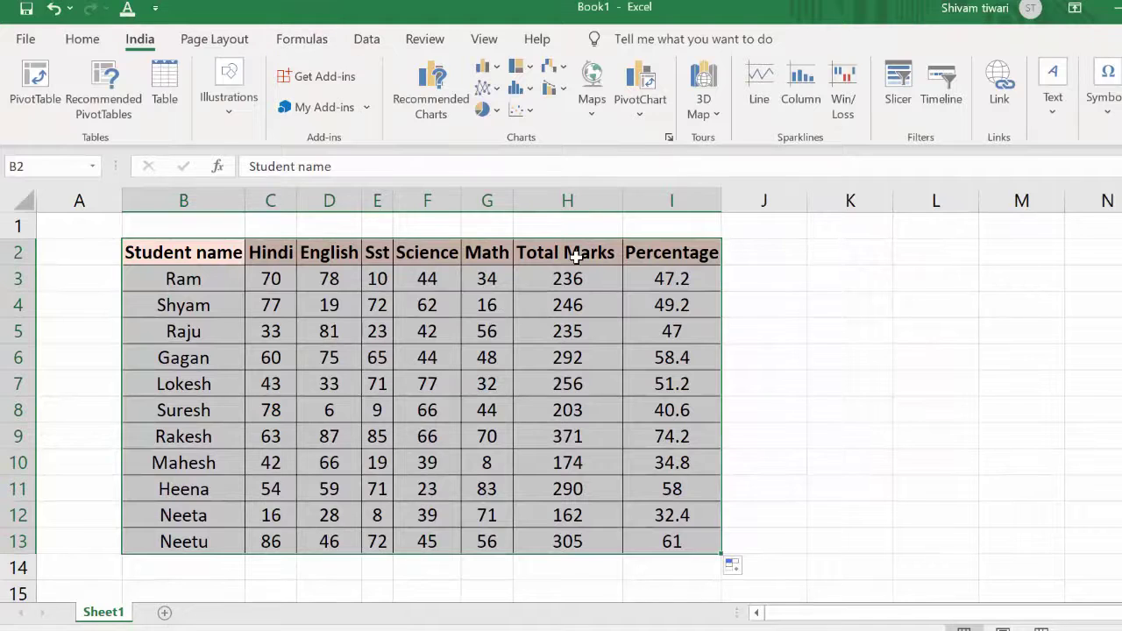
left_click(497, 111)
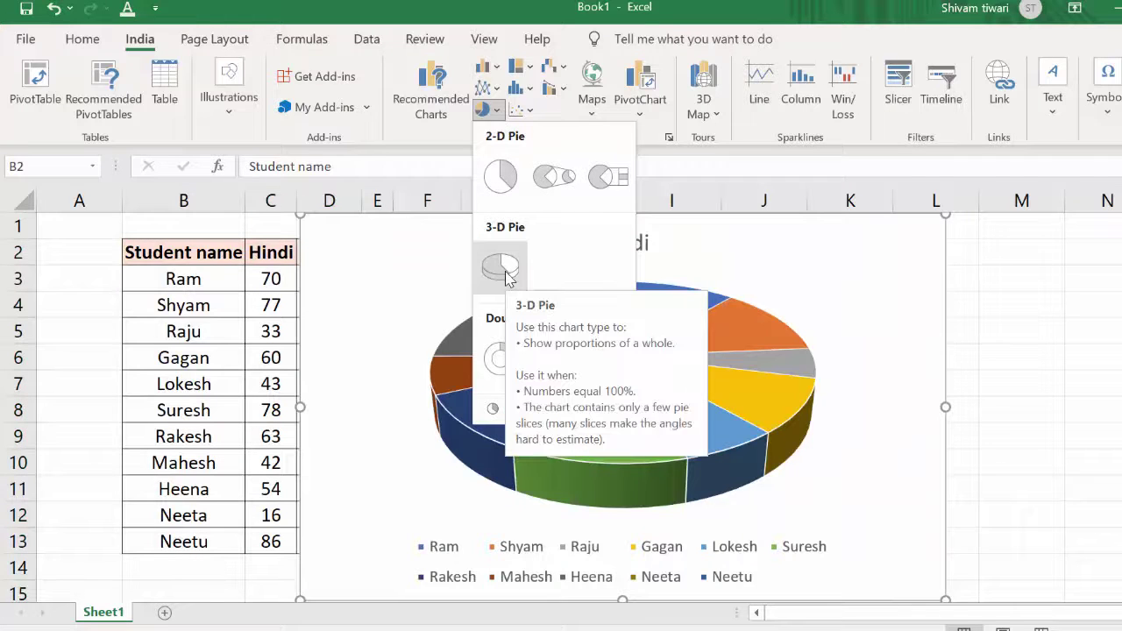
left_click(503, 272)
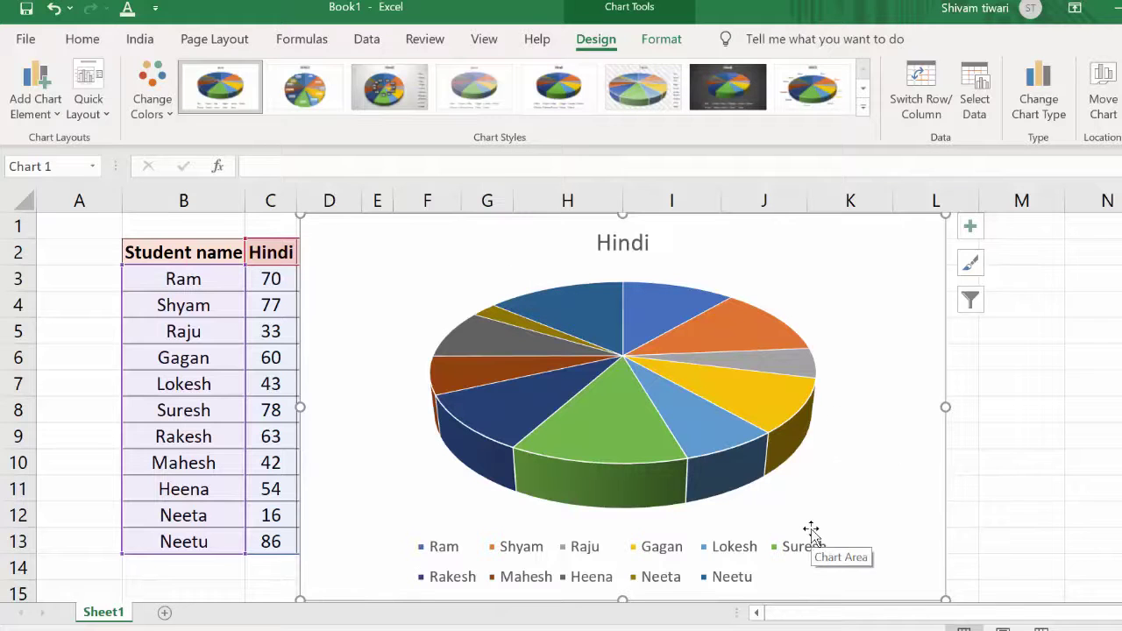
Apply the second chart style for student-name slice labels and enlarge the chart
left_click(293, 74)
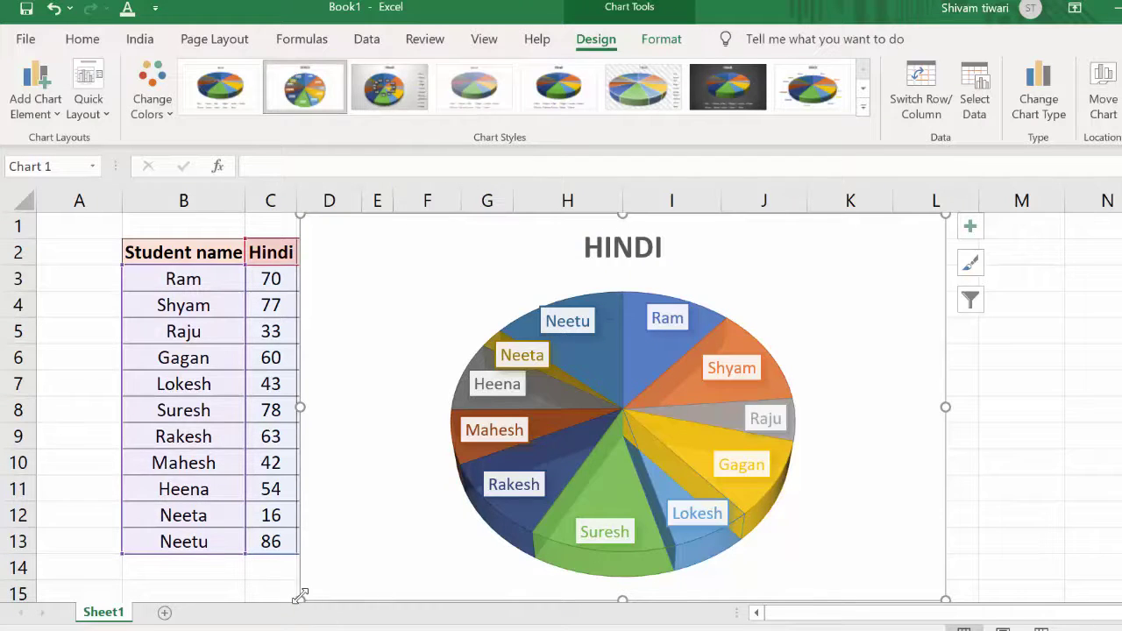
left_click_drag(300, 596, 464, 596)
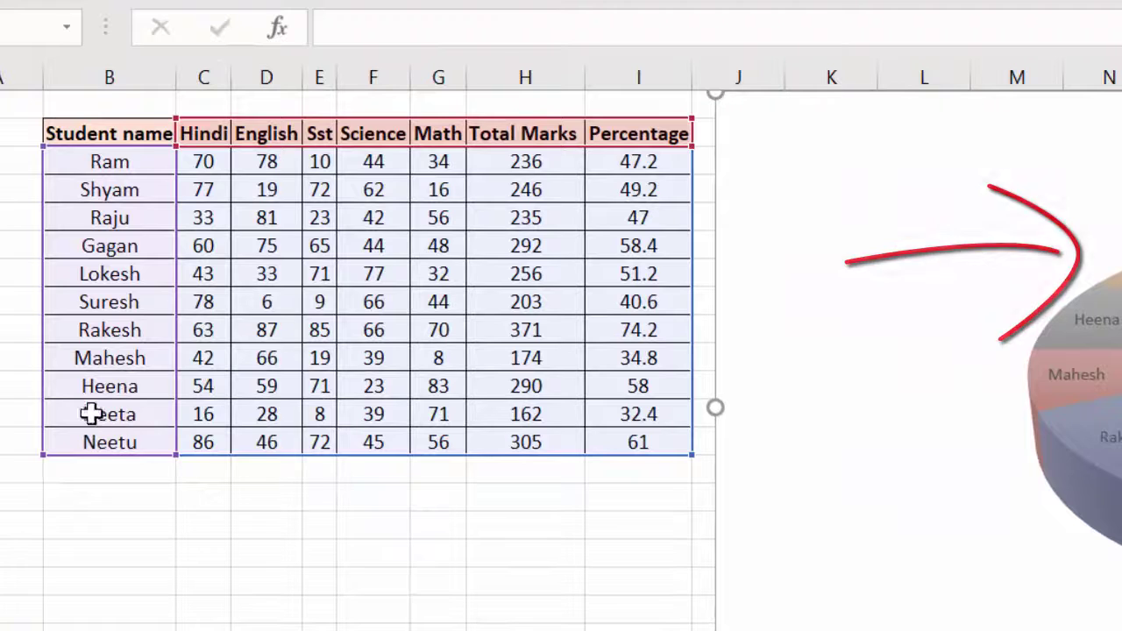
left_click(1, 414)
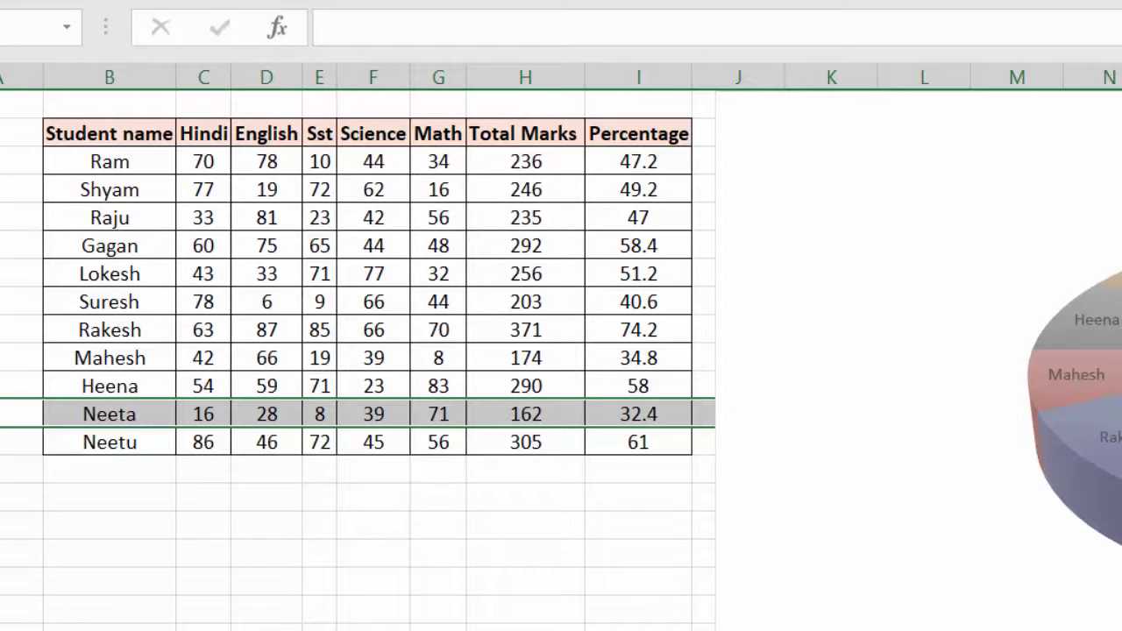
left_click(545, 605)
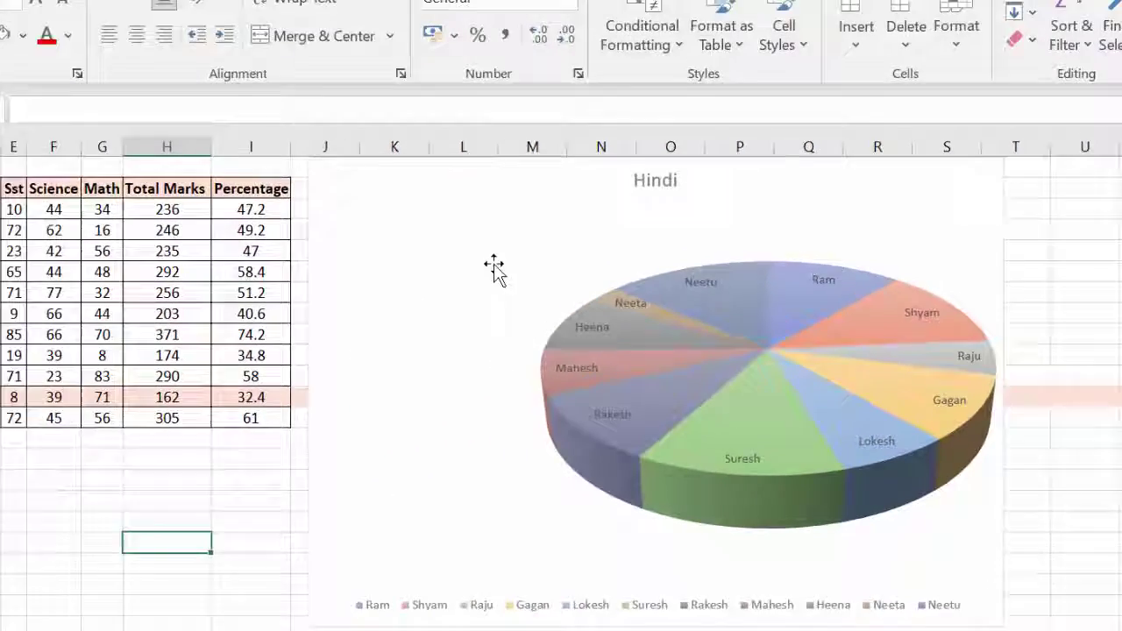
left_click(628, 298)
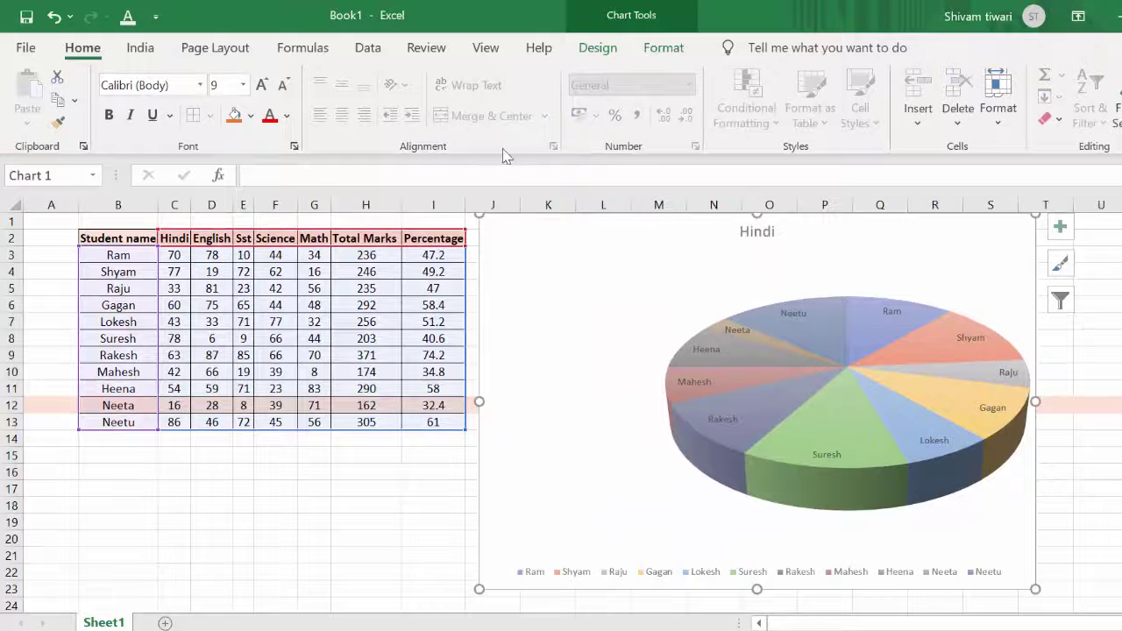
Add a chart title above the pie reading Marksheet
left_click(586, 50)
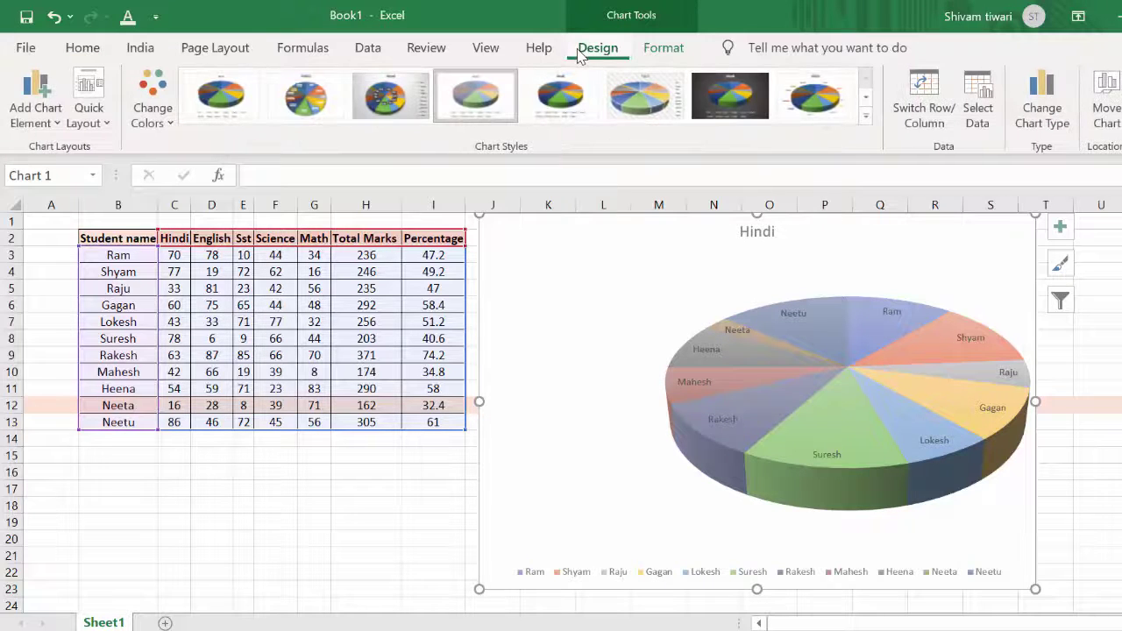
left_click(37, 116)
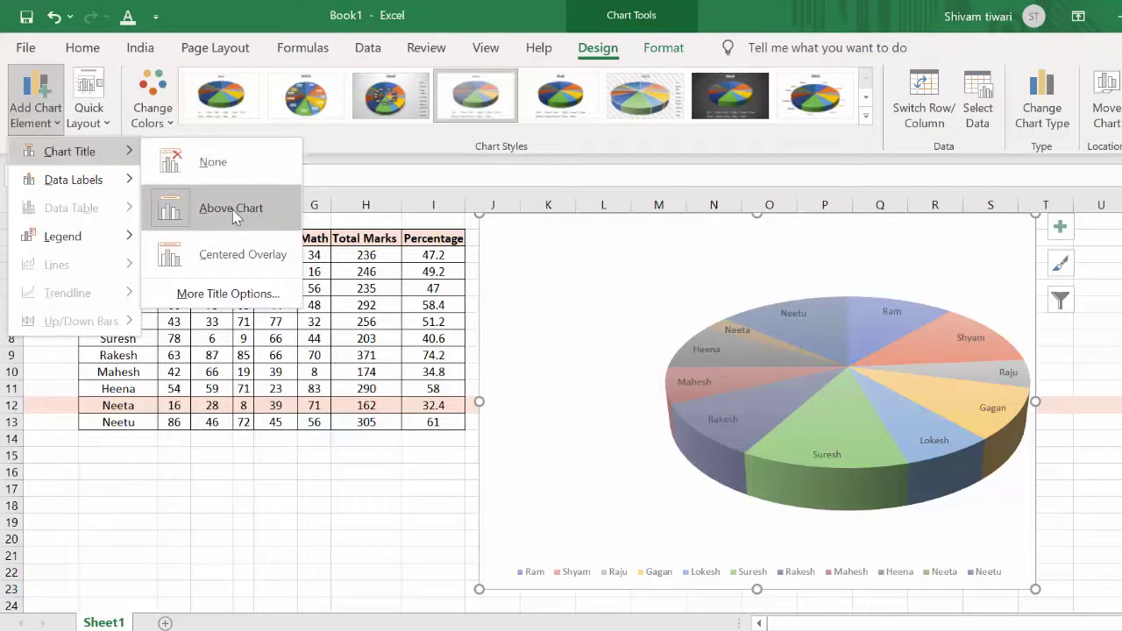
left_click(235, 213)
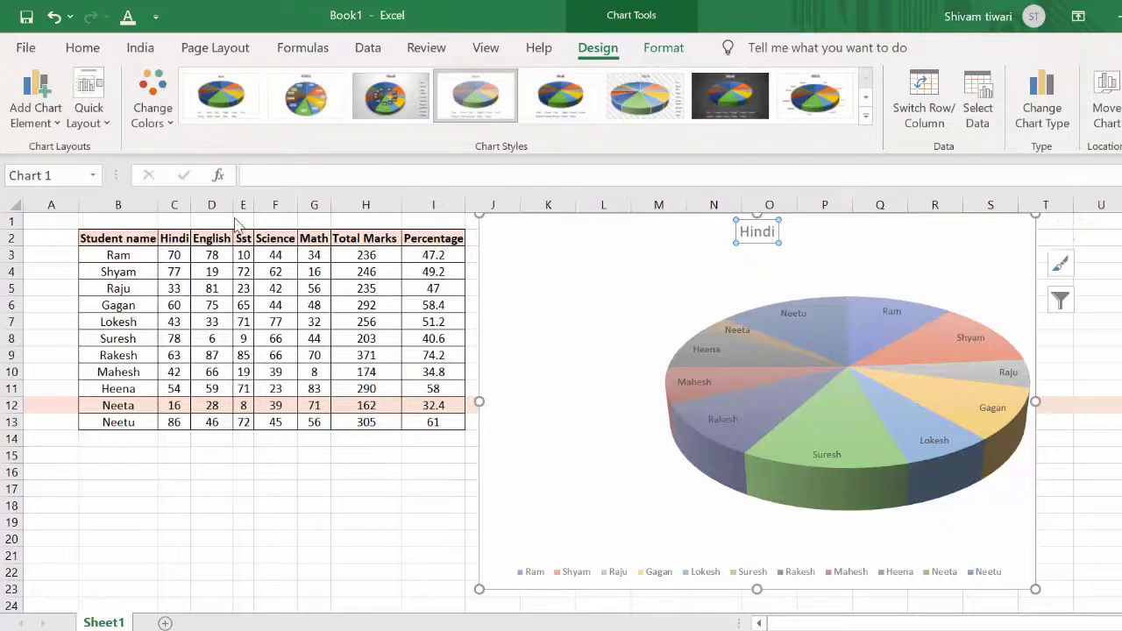
type("Mark")
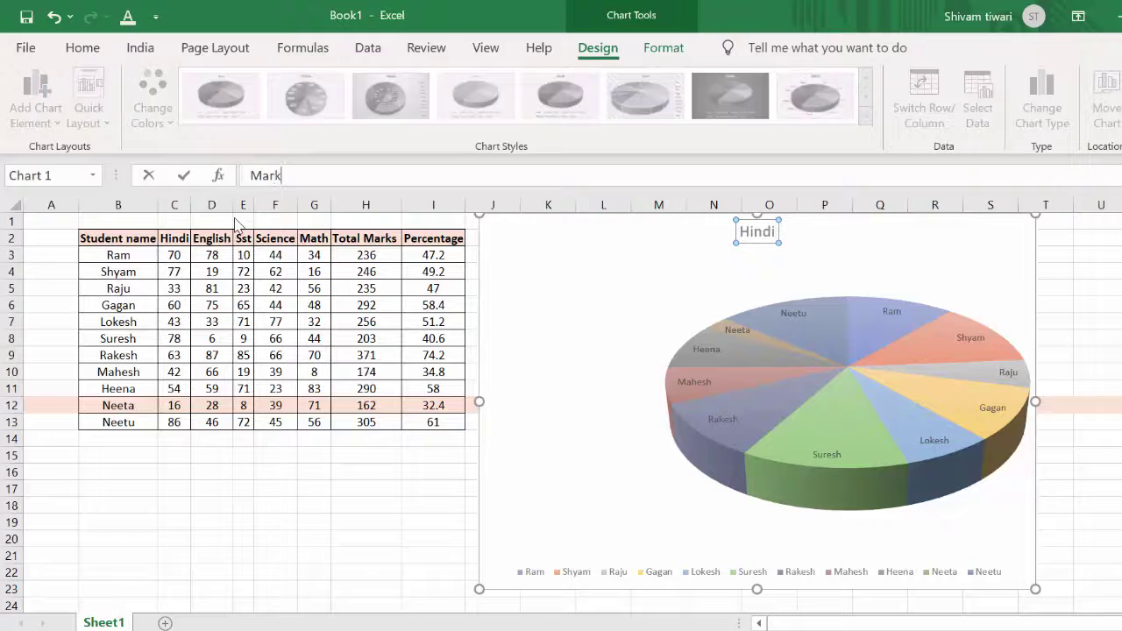
type("eet")
key("Return")
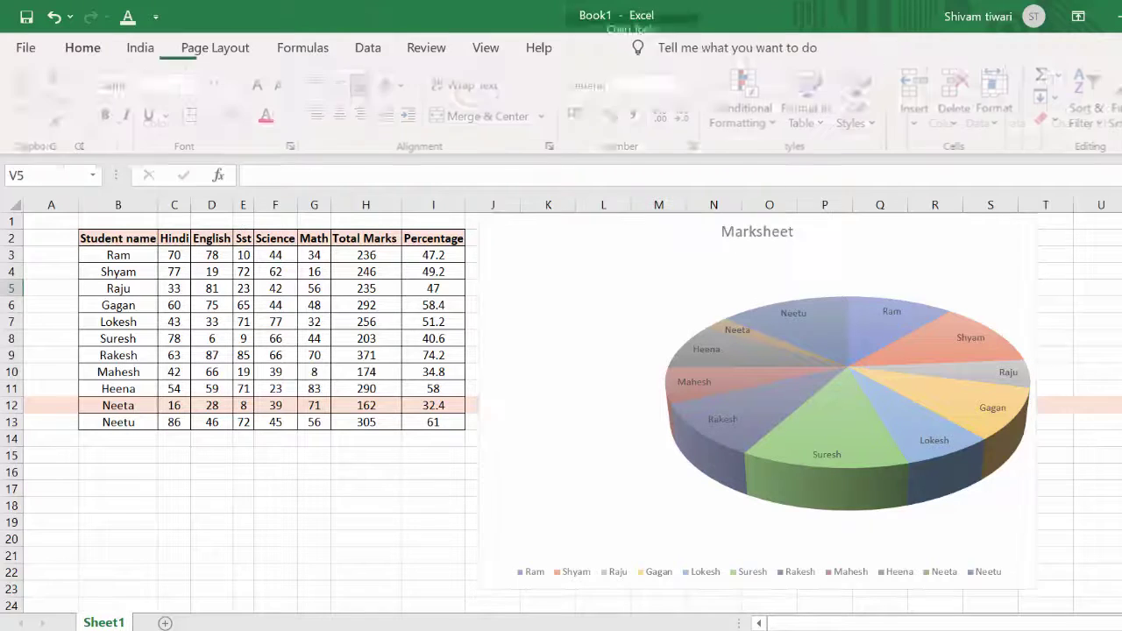
left_click(655, 289)
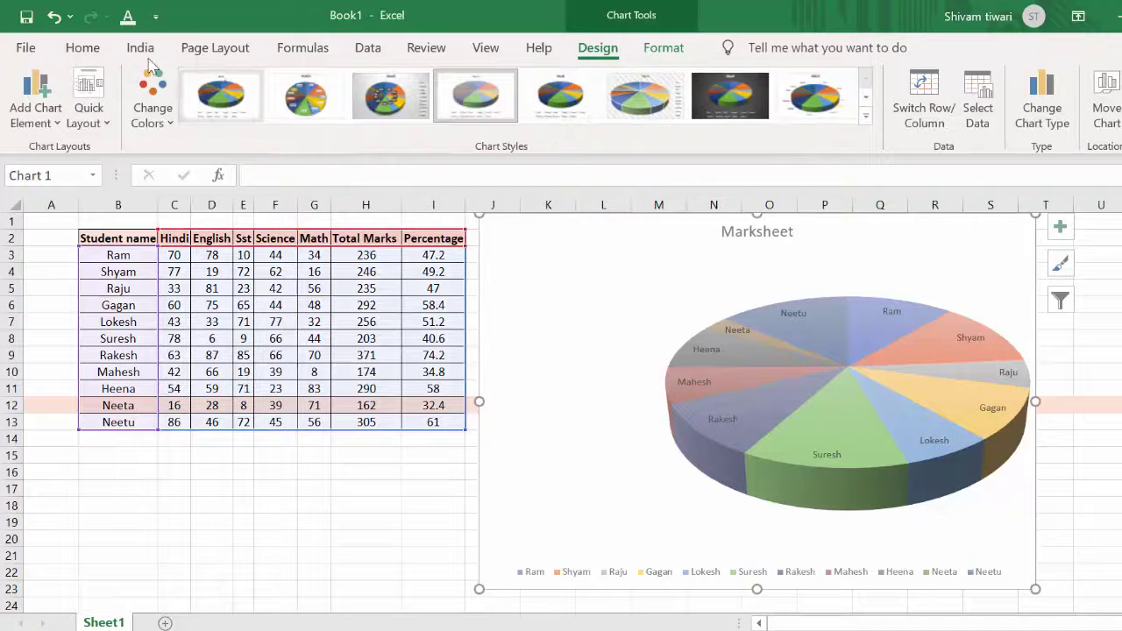
Fill the chart background with a light yellow theme shade and deselect it
left_click(112, 48)
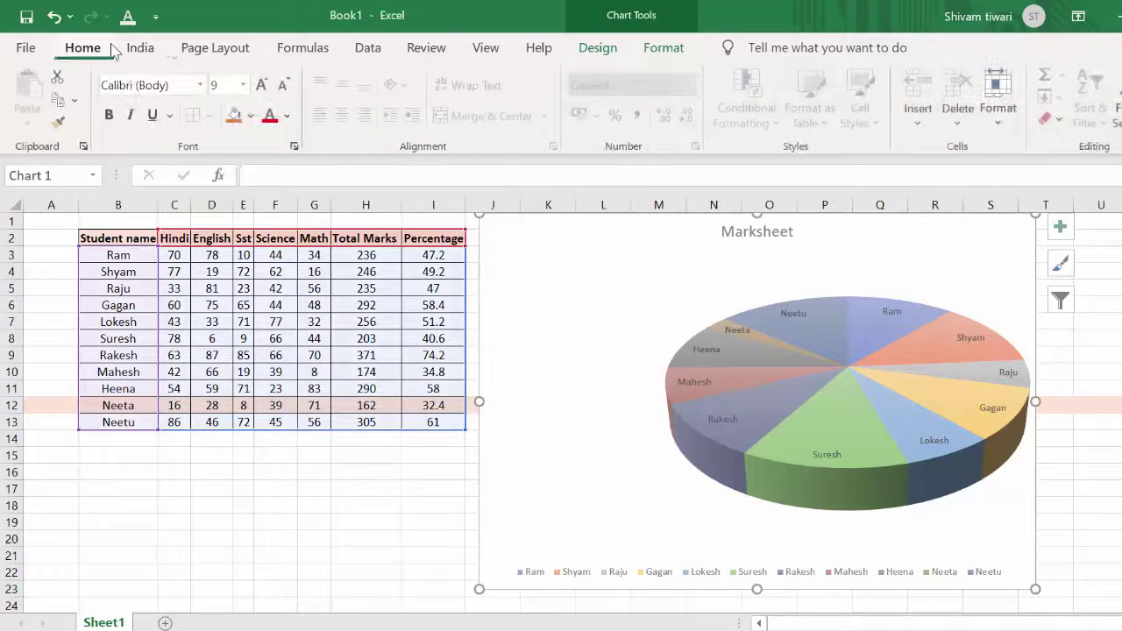
left_click(251, 115)
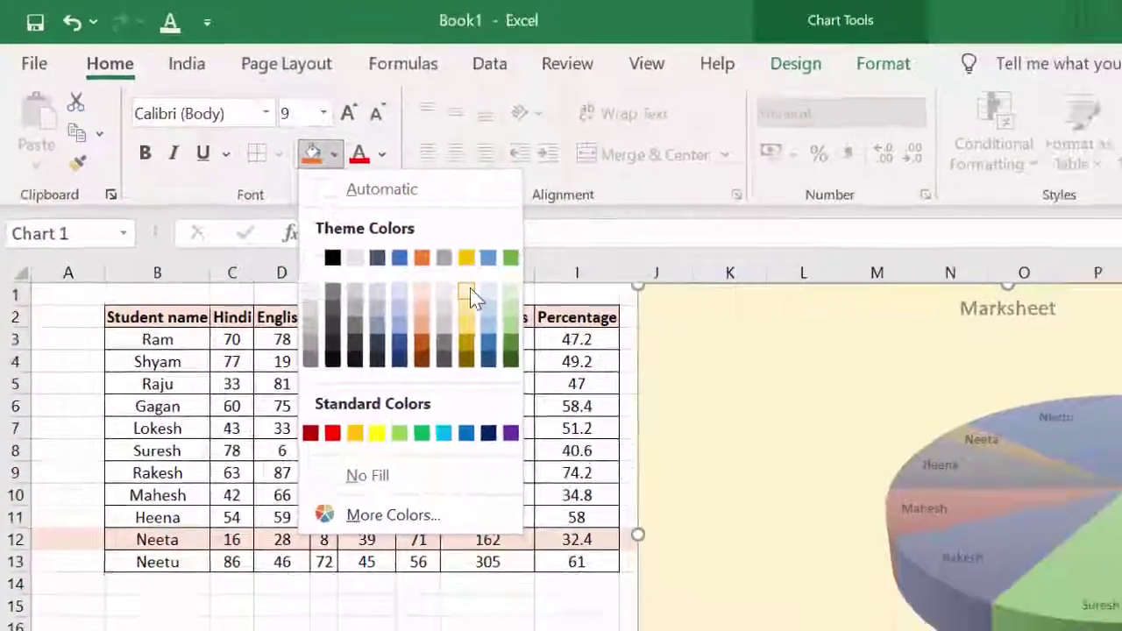
left_click(512, 318)
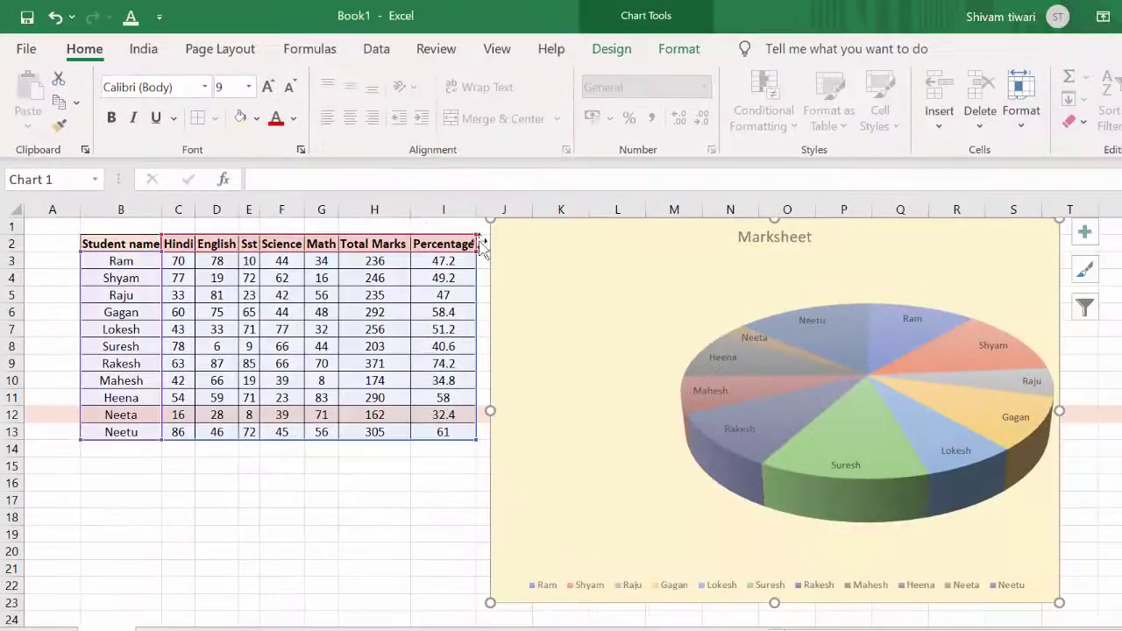
key("Escape")
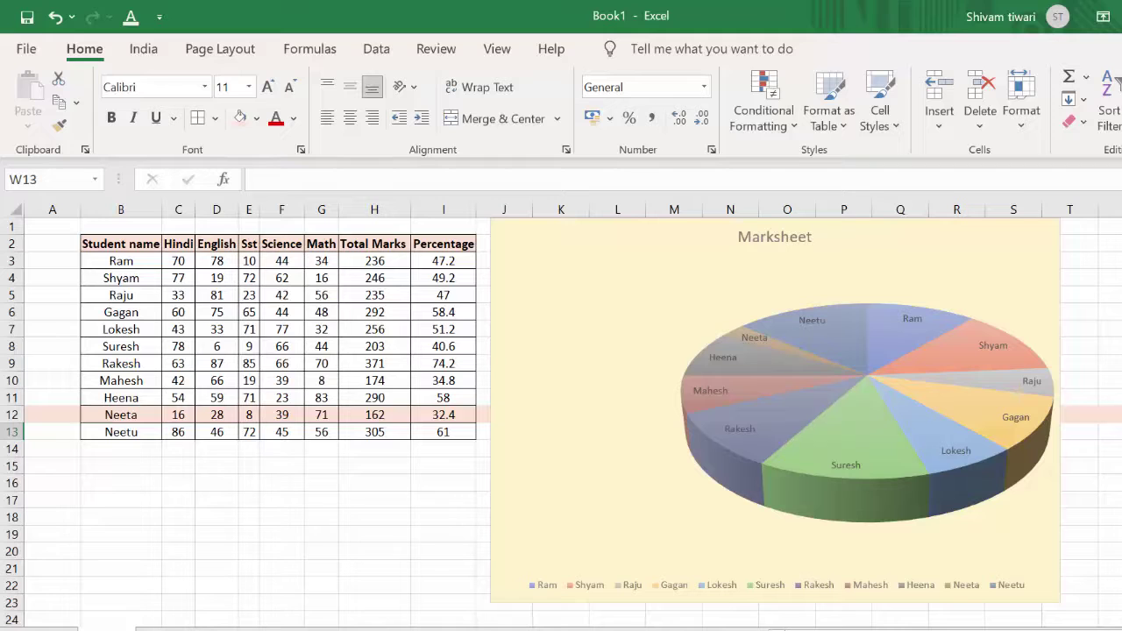